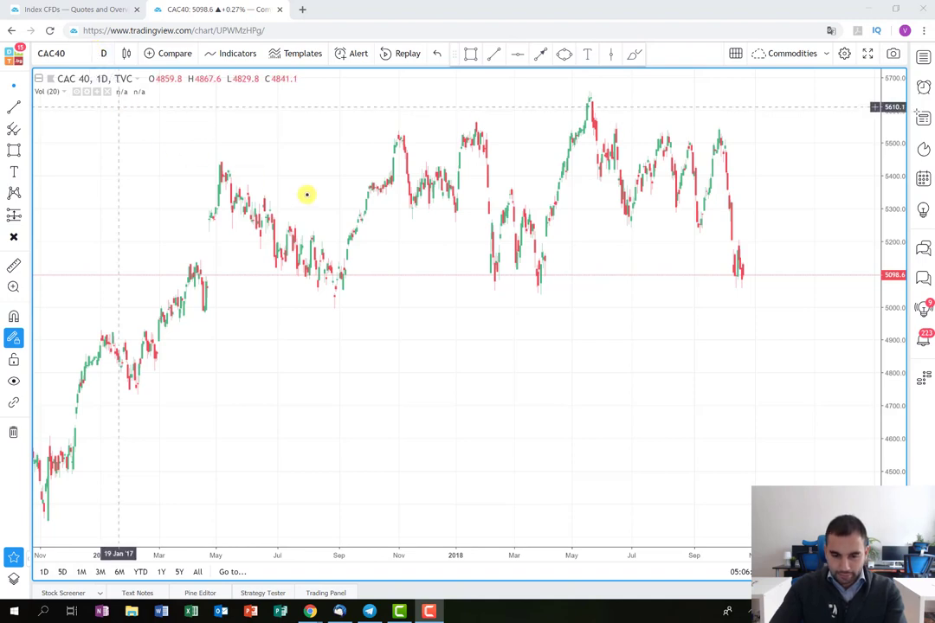
Draw a translucent blue rectangle from March 2017 to late 2018 spanning about 5054 to 5158.
click(470, 54)
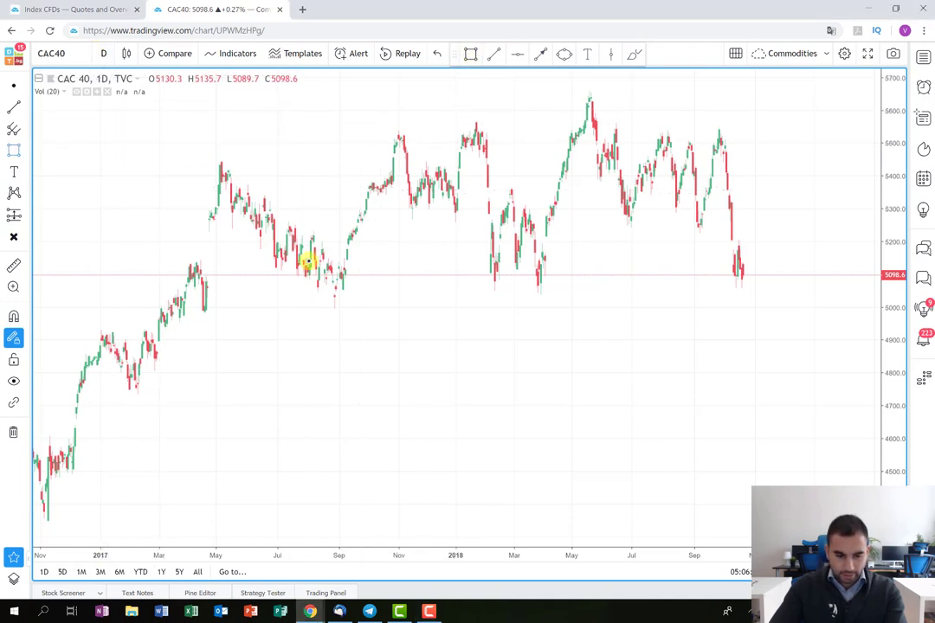
click(168, 256)
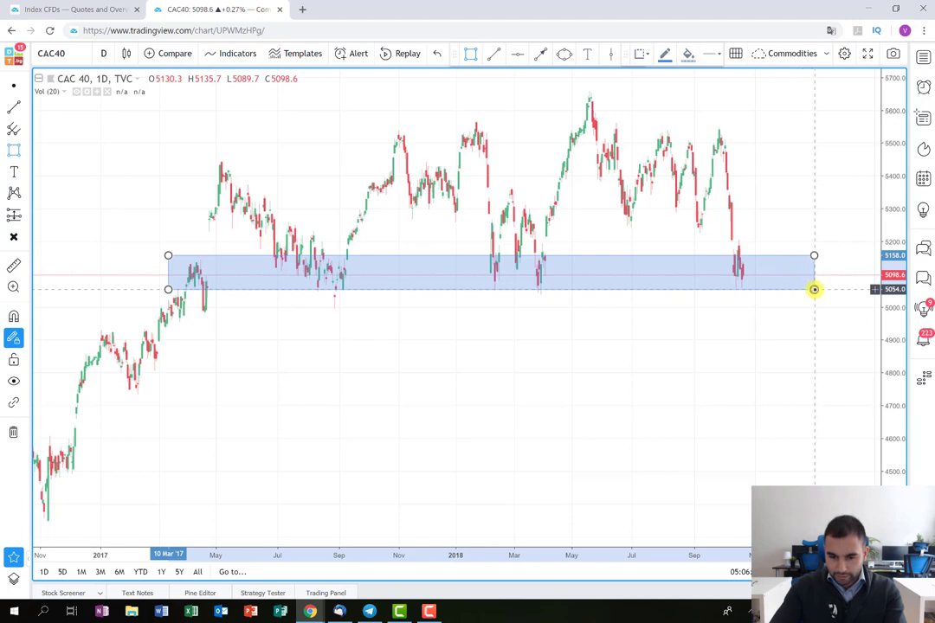
click(813, 291)
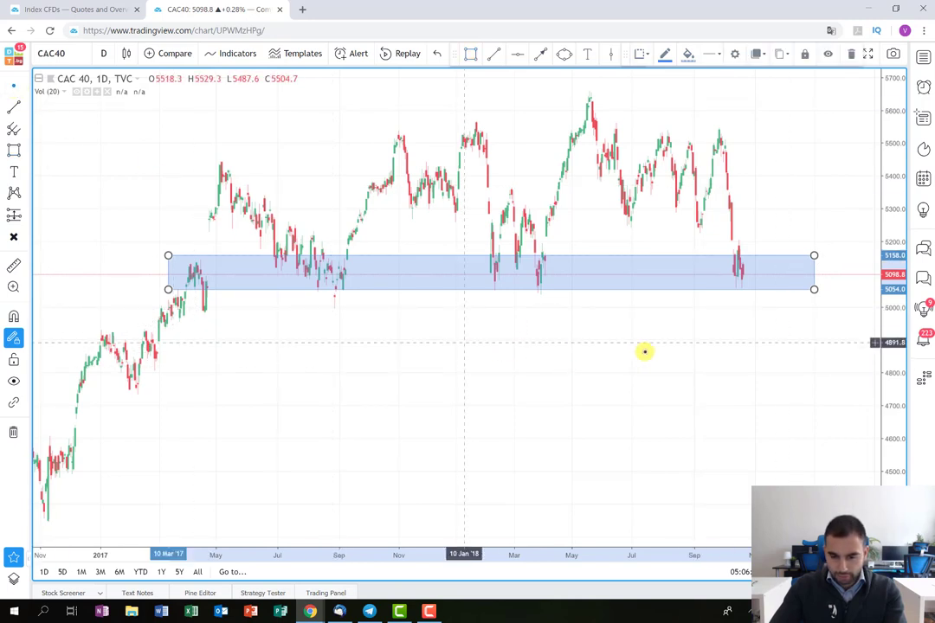
click(670, 363)
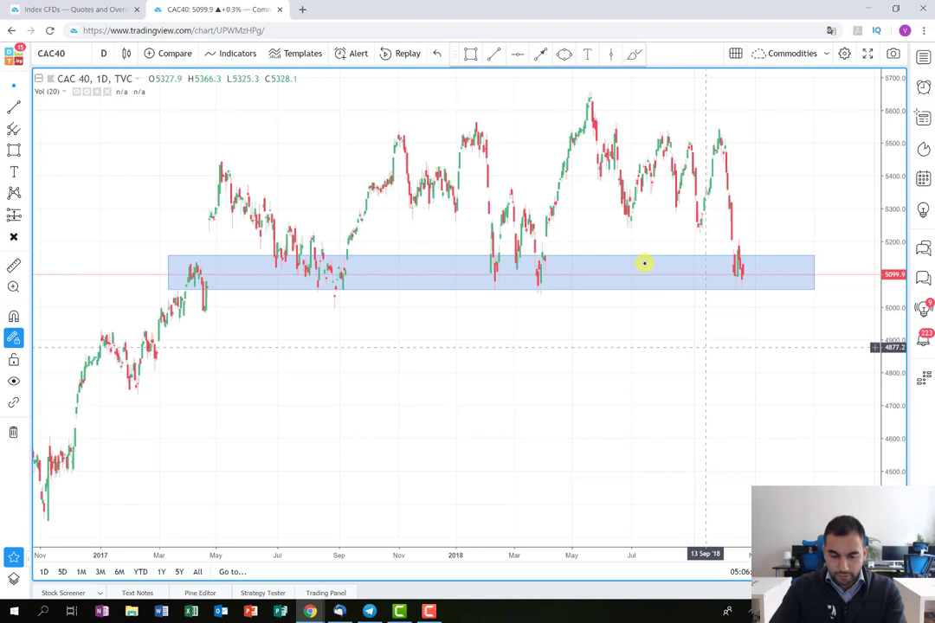
Select the blue zone, then arm the Trend Line tool with Alt+T.
click(764, 258)
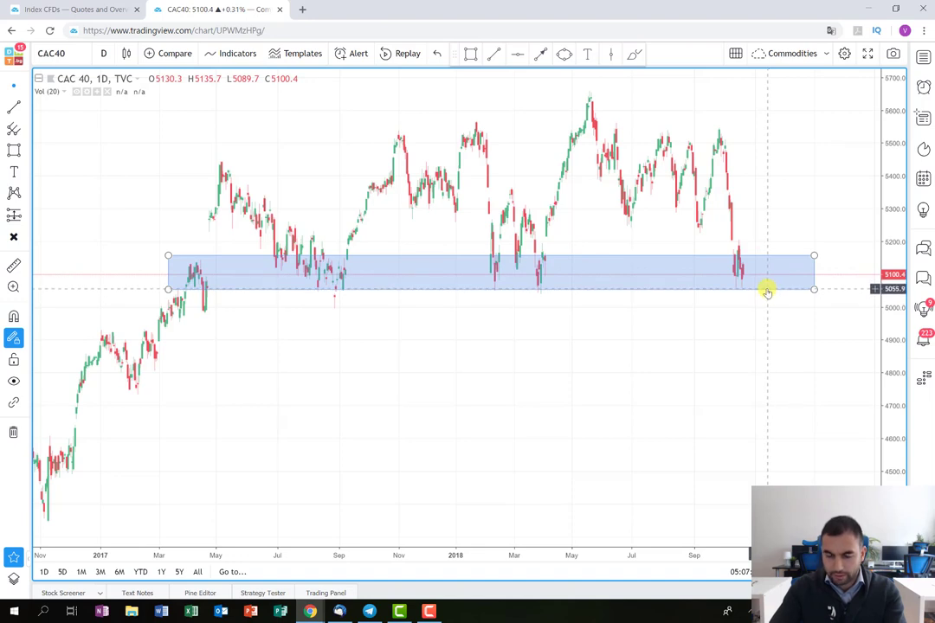
key(alt+t)
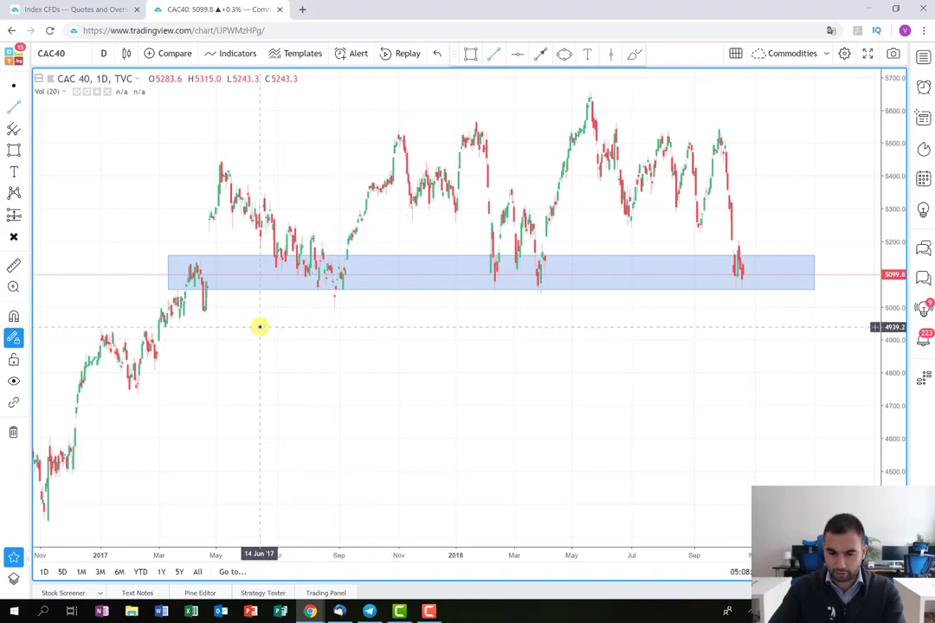
Draw a level trend line at about 5000 from early 2017 to late 2018.
click(117, 307)
click(834, 309)
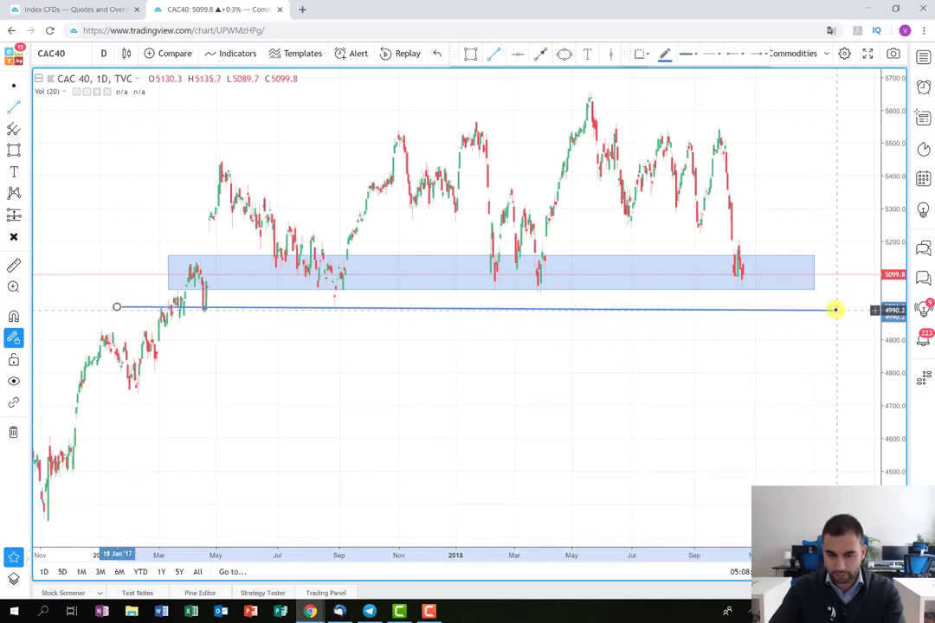
drag(833, 309, 831, 307)
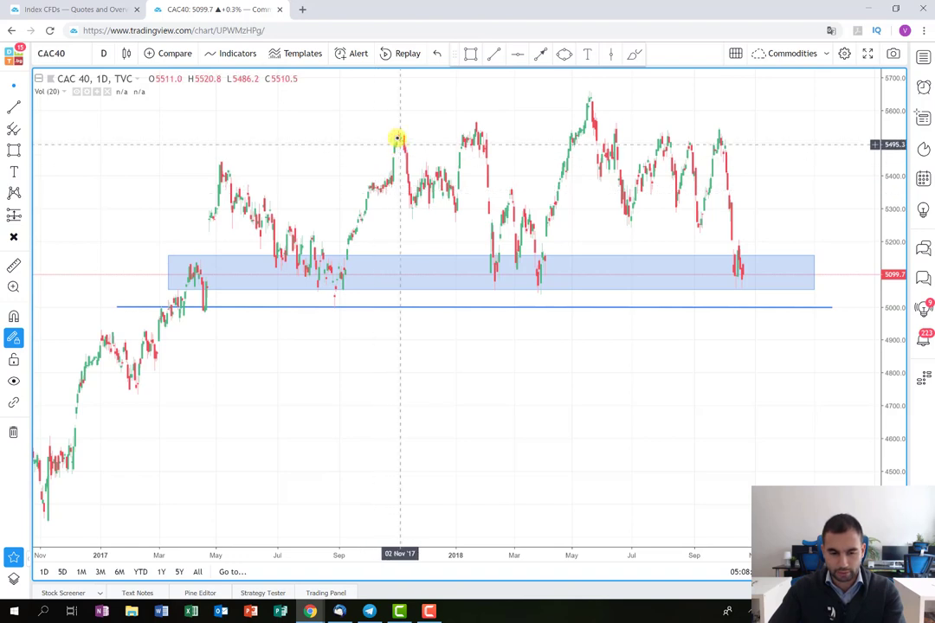
Draw an arrow from the September 2017 low near 5000 to the October 2017 peak near 5510.
click(537, 55)
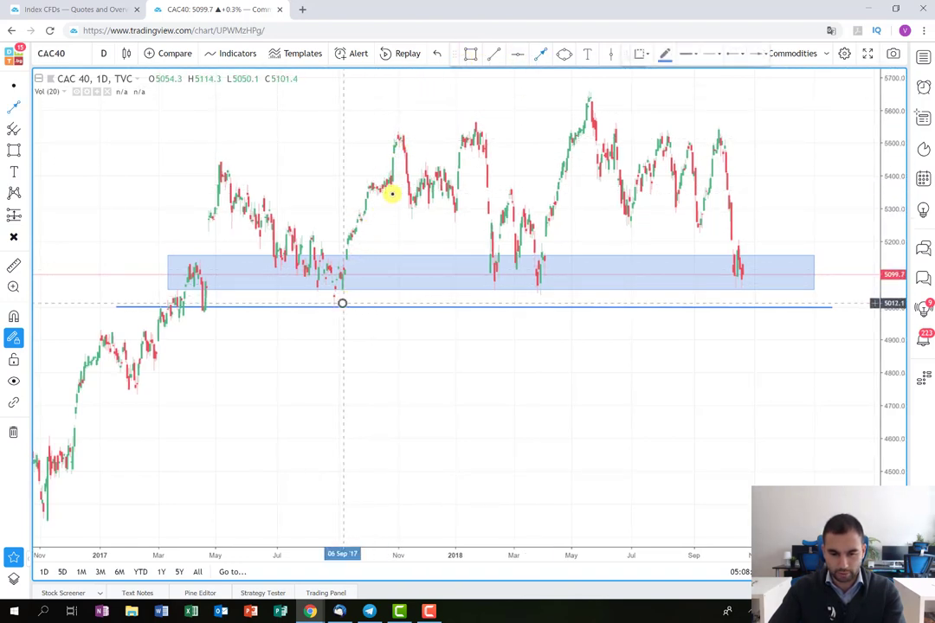
mouse_move(342, 303)
mouse_down()
mouse_move(388, 168)
mouse_move(384, 140)
mouse_up()
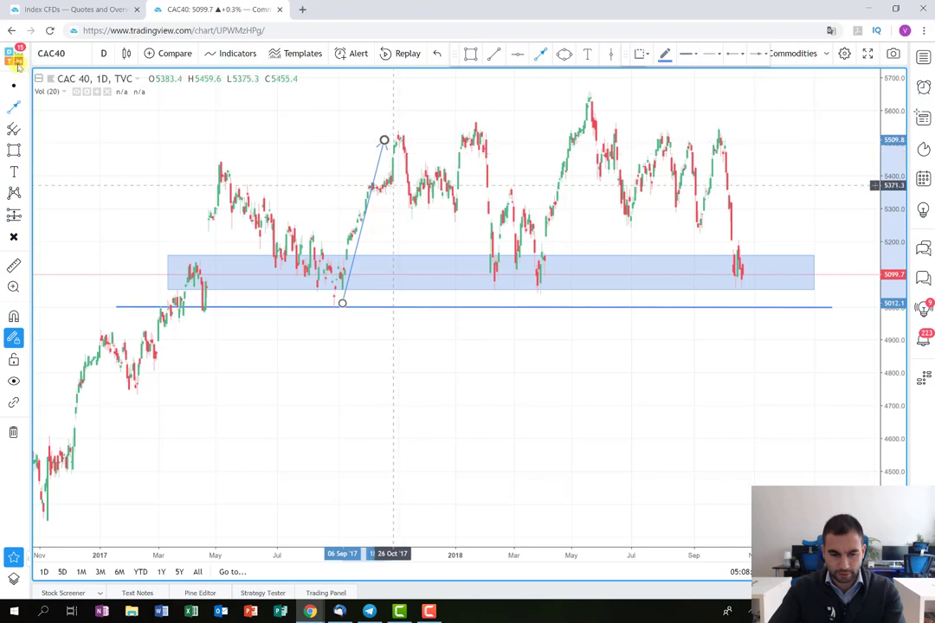
click(753, 289)
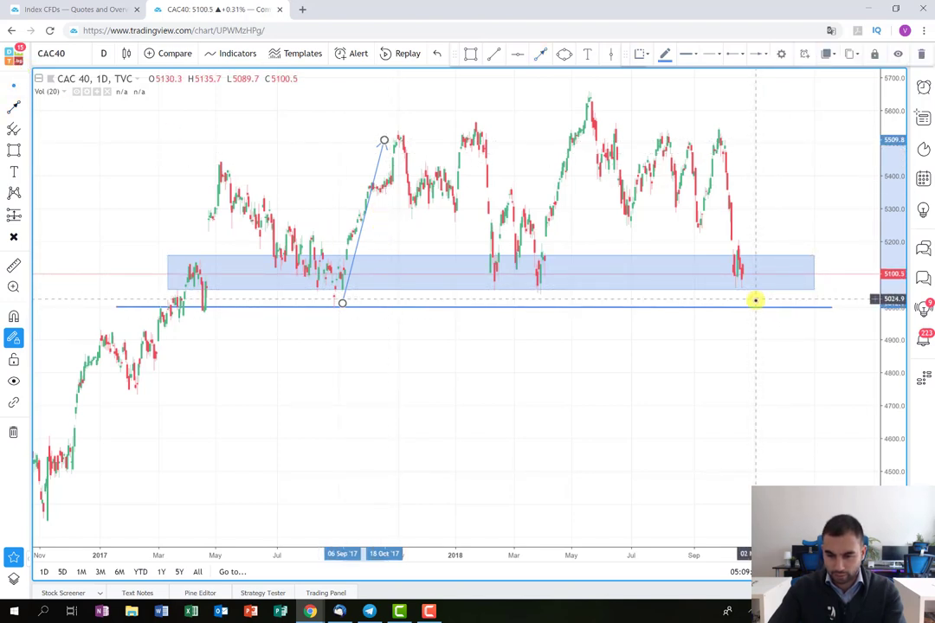
click(754, 306)
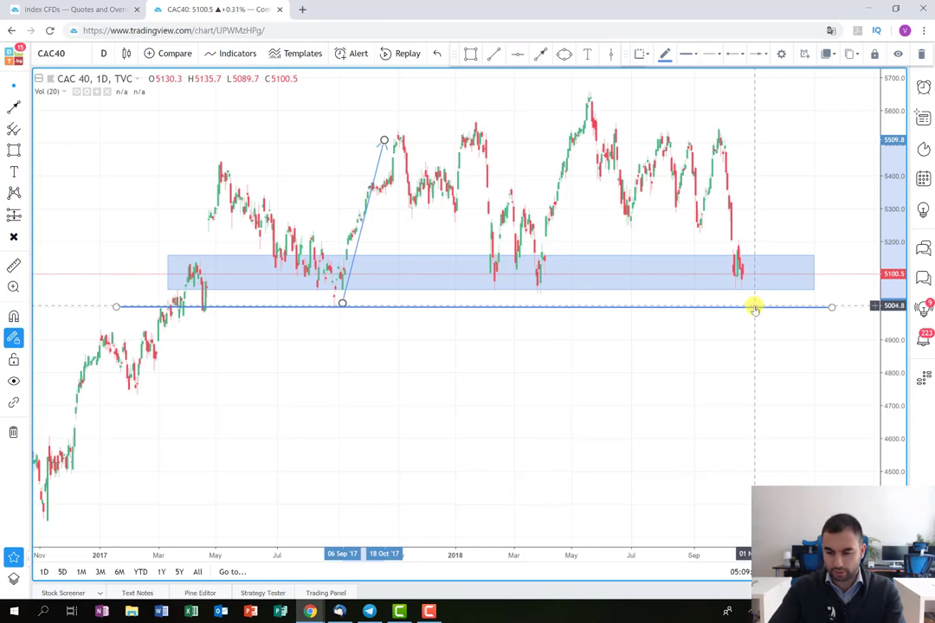
click(816, 163)
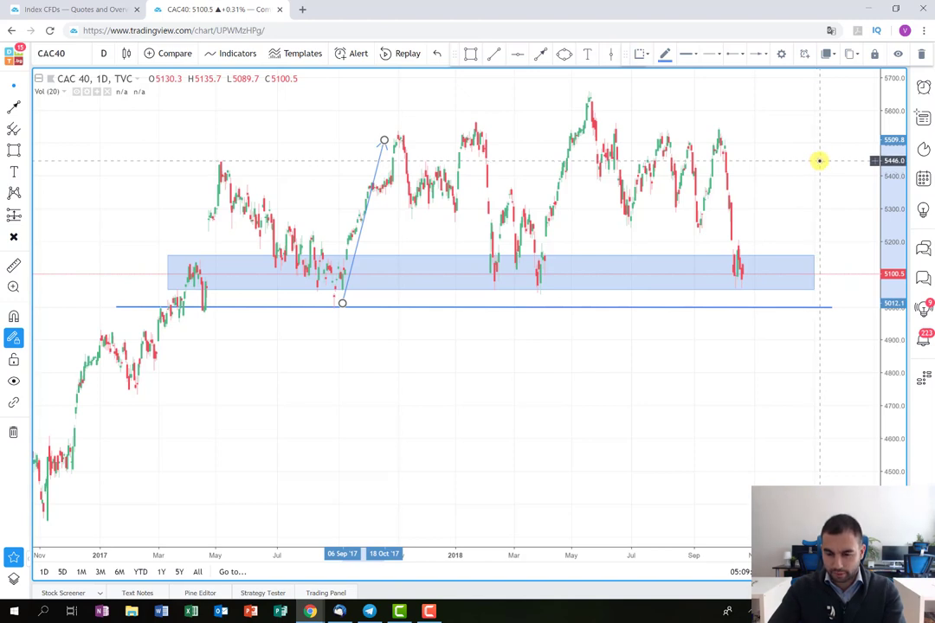
click(818, 160)
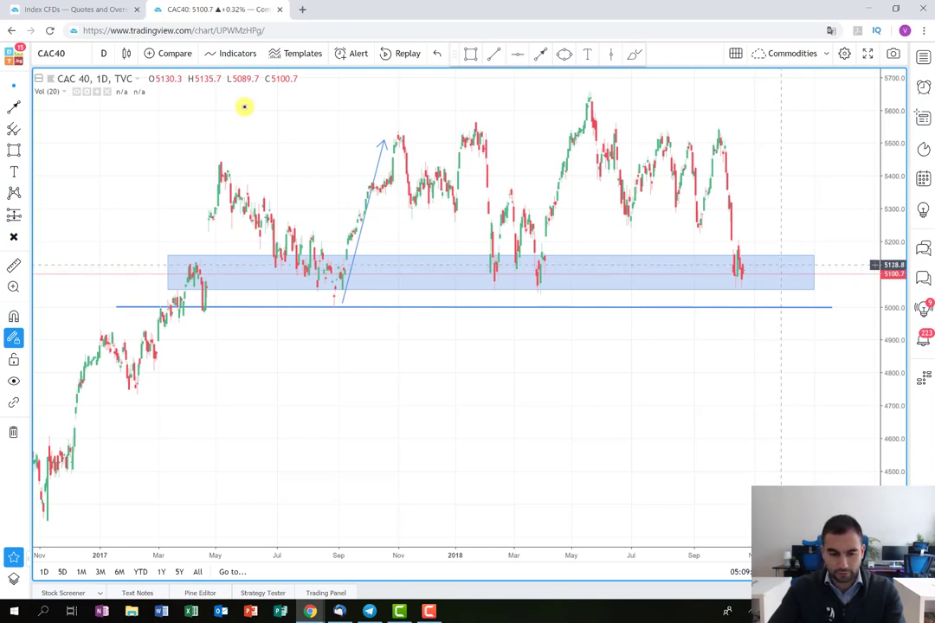
Draw a falling arrow from the September 2018 peak down into the blue zone near 5110.
click(540, 53)
click(727, 130)
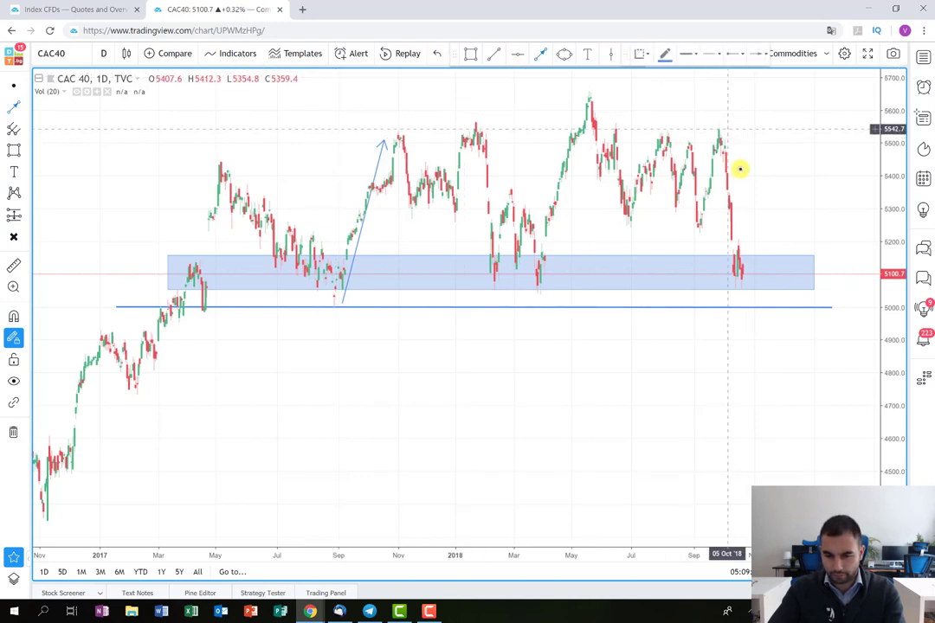
click(750, 227)
click(751, 266)
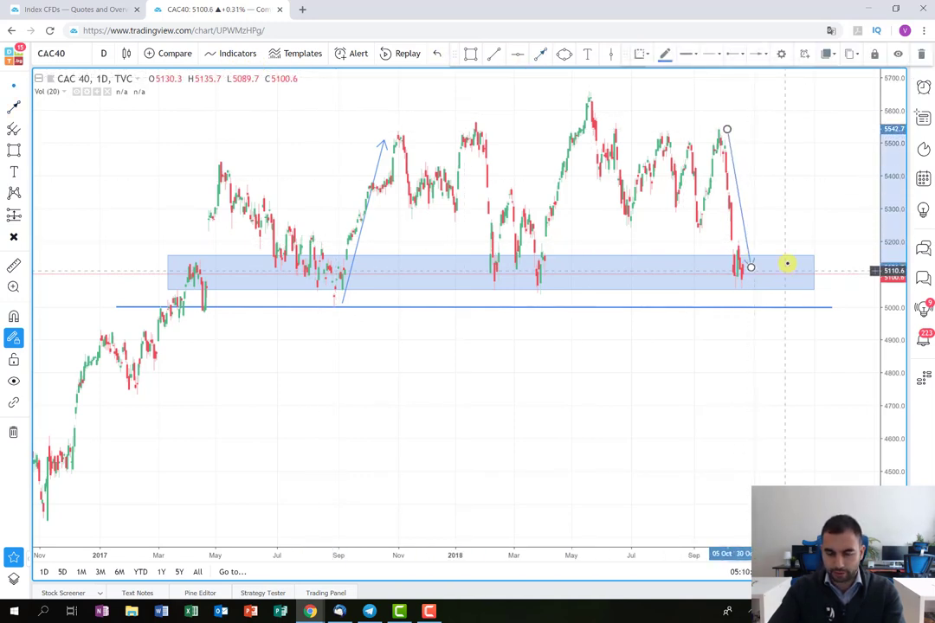
Draw a thin second zone around 5275–5311 from late October 2017 to the blue zone's right end.
click(795, 242)
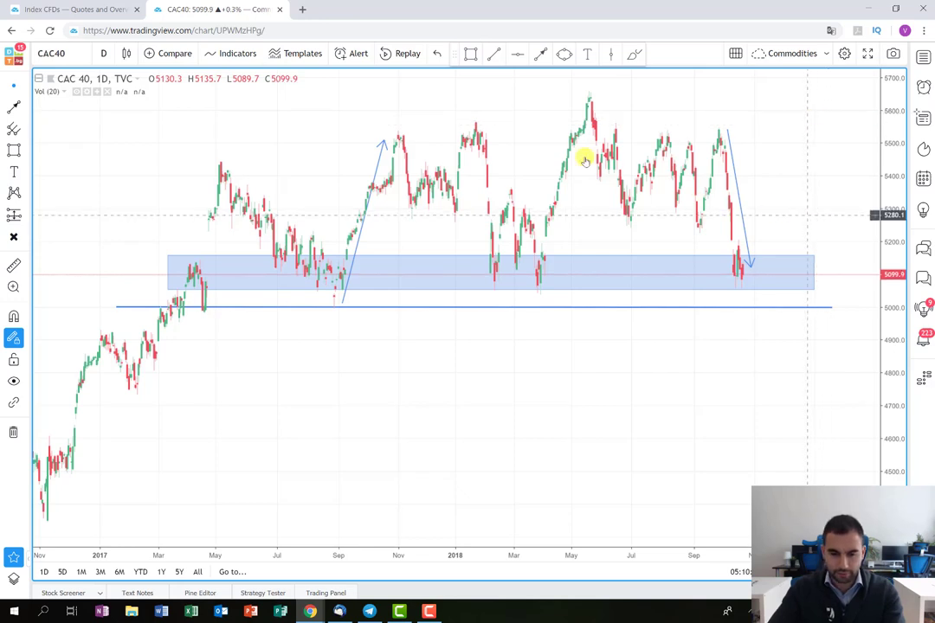
click(468, 56)
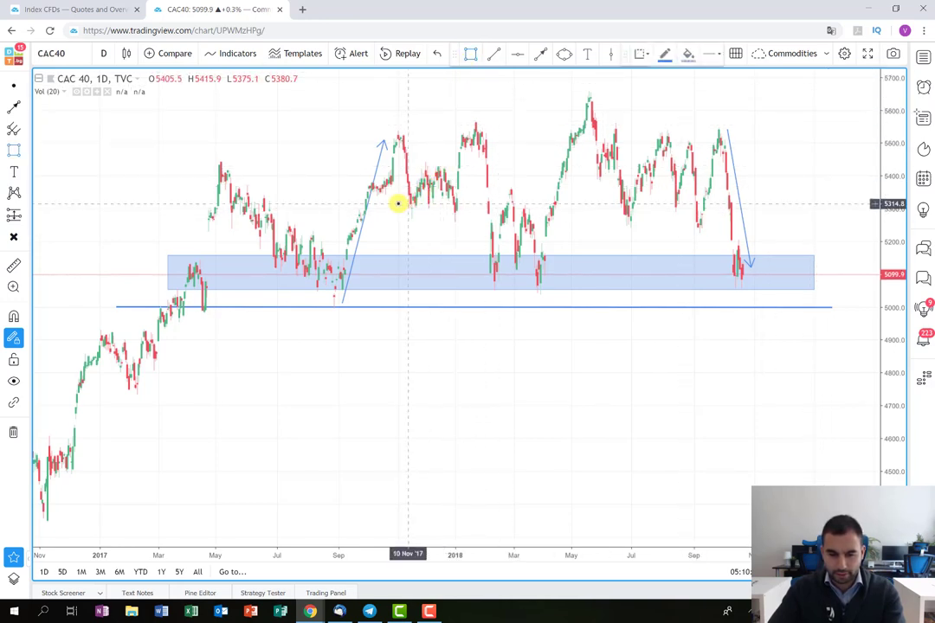
mouse_move(389, 205)
mouse_down()
mouse_move(702, 242)
mouse_move(815, 209)
mouse_move(814, 217)
mouse_up()
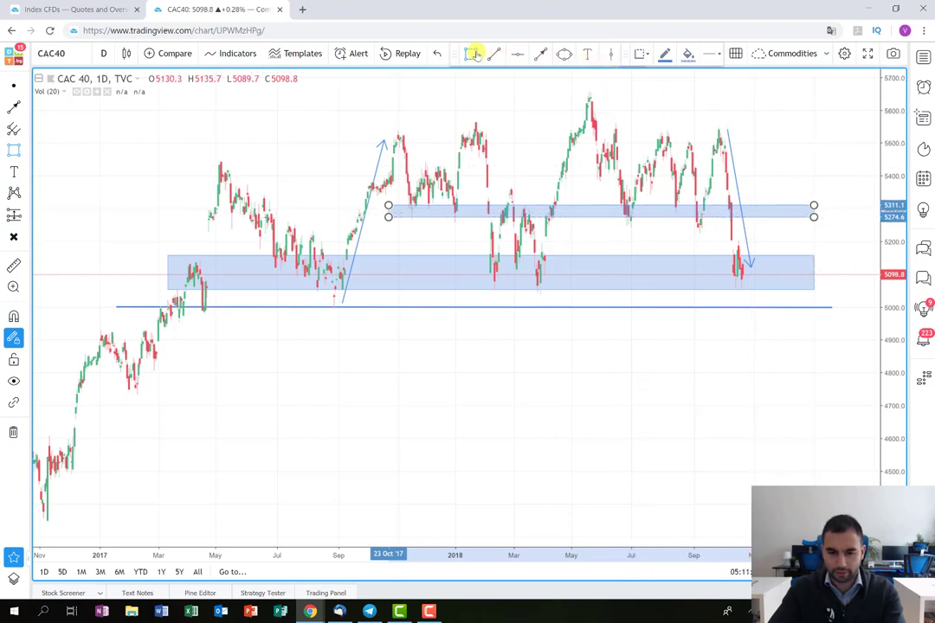
Give the upper 5275–5311 zone a green outline and green fill.
click(664, 59)
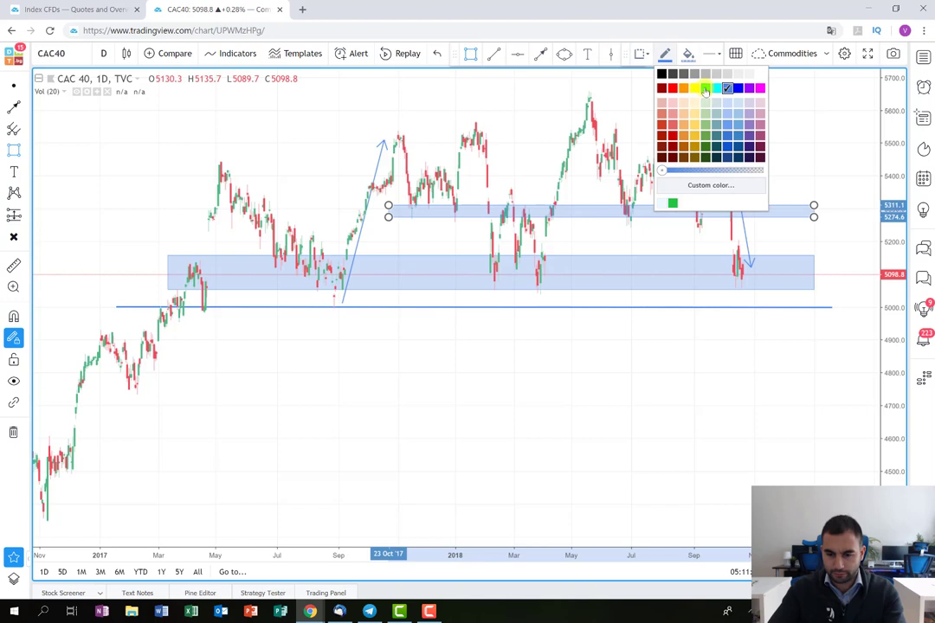
click(705, 87)
click(688, 53)
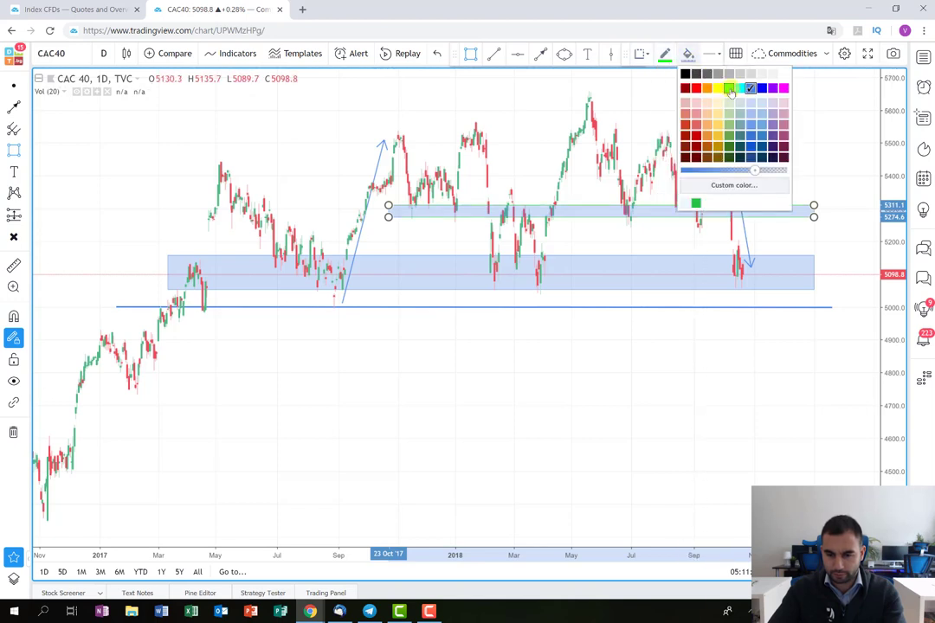
click(728, 88)
click(828, 216)
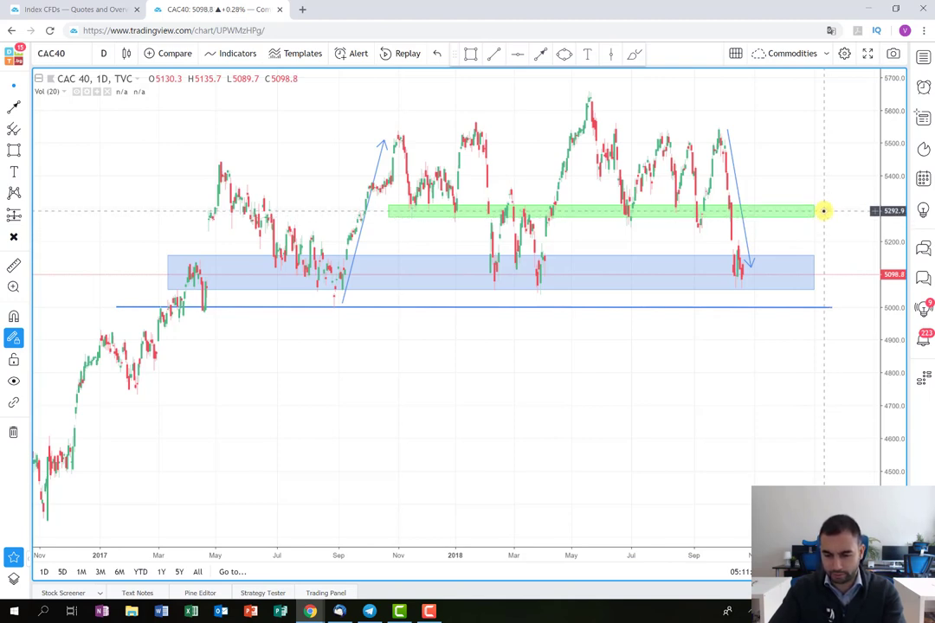
click(808, 257)
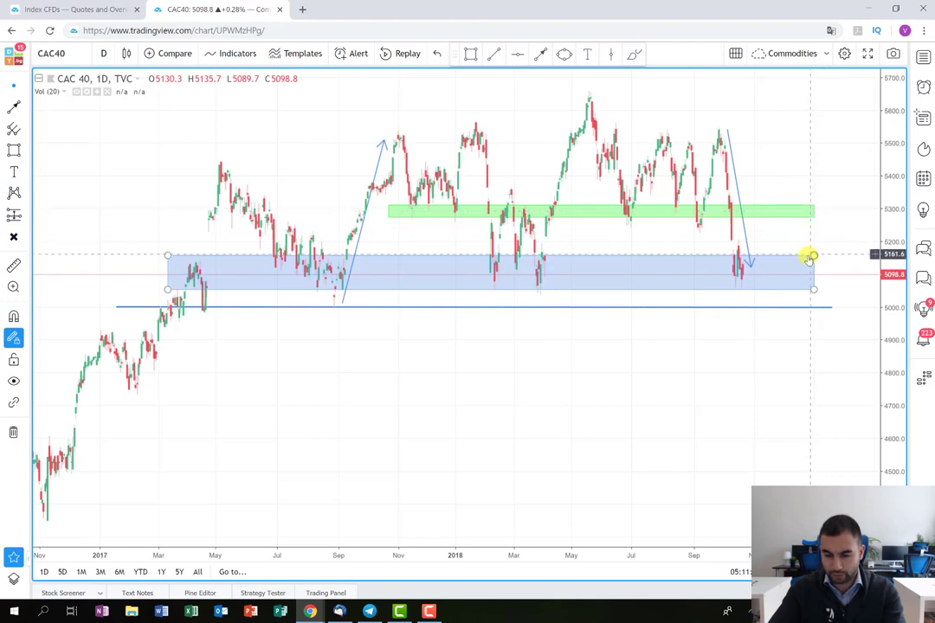
click(795, 244)
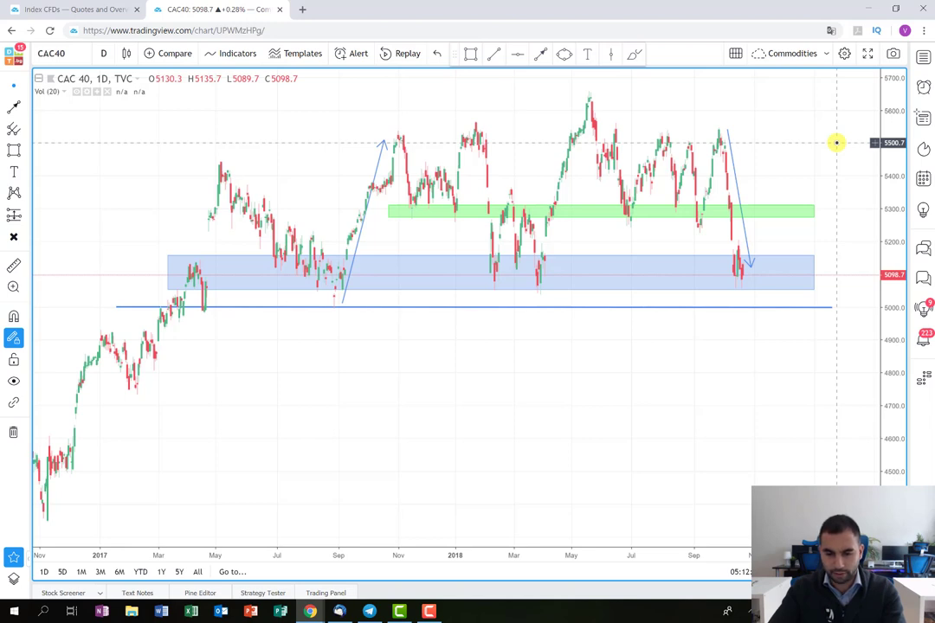
Draw a level line at 5500 from the July 2018 highs to the right end of the zones.
click(493, 54)
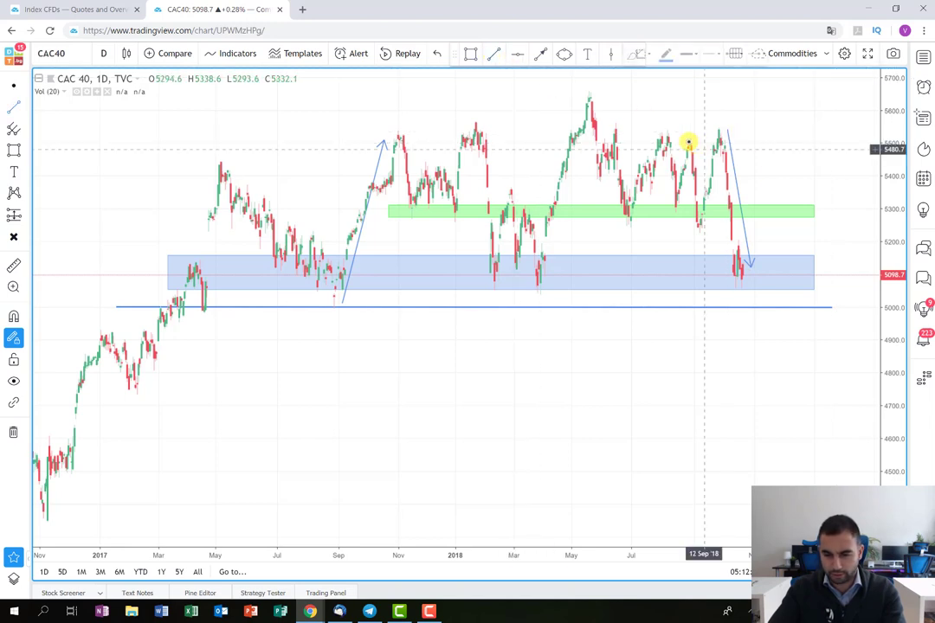
click(643, 141)
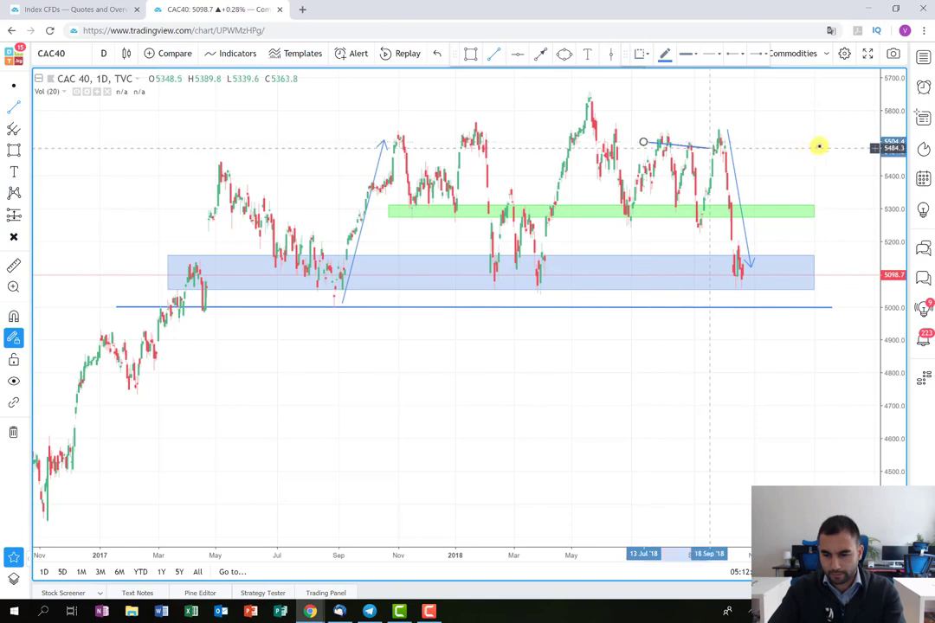
drag(823, 141, 828, 141)
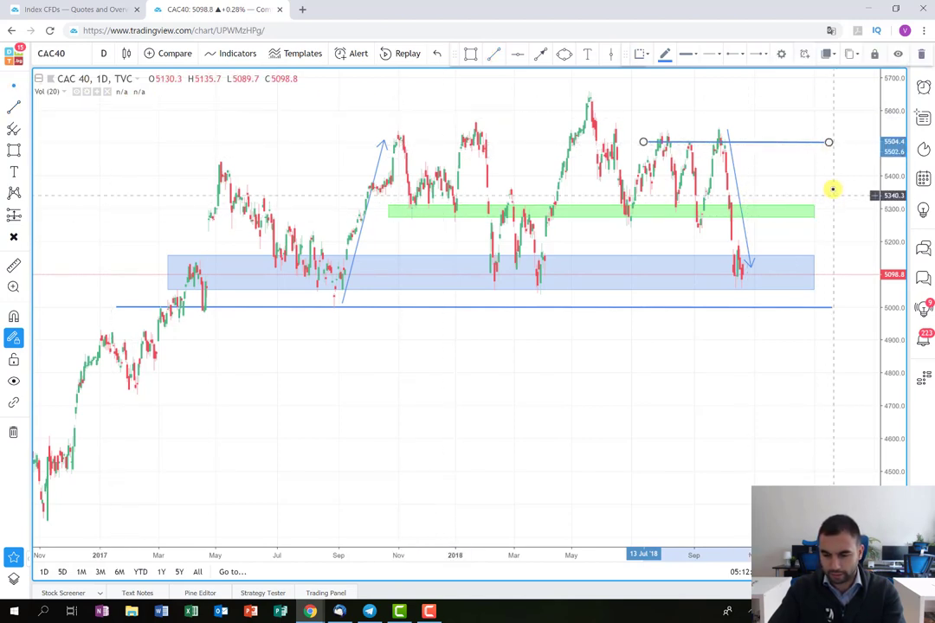
click(832, 189)
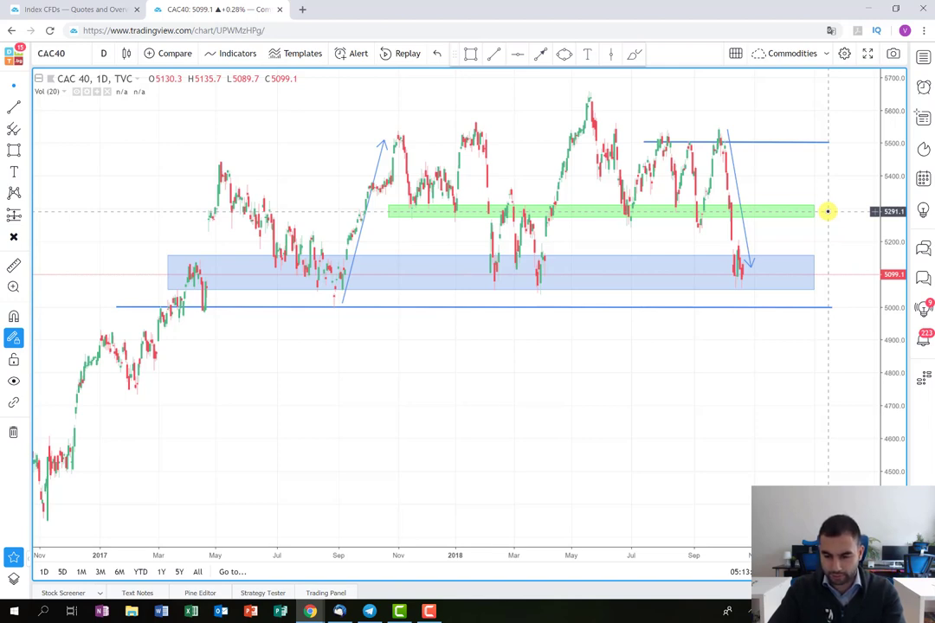
Draw rising arrows from the blue zone up to the green zone, then on to the 5500 line.
click(540, 54)
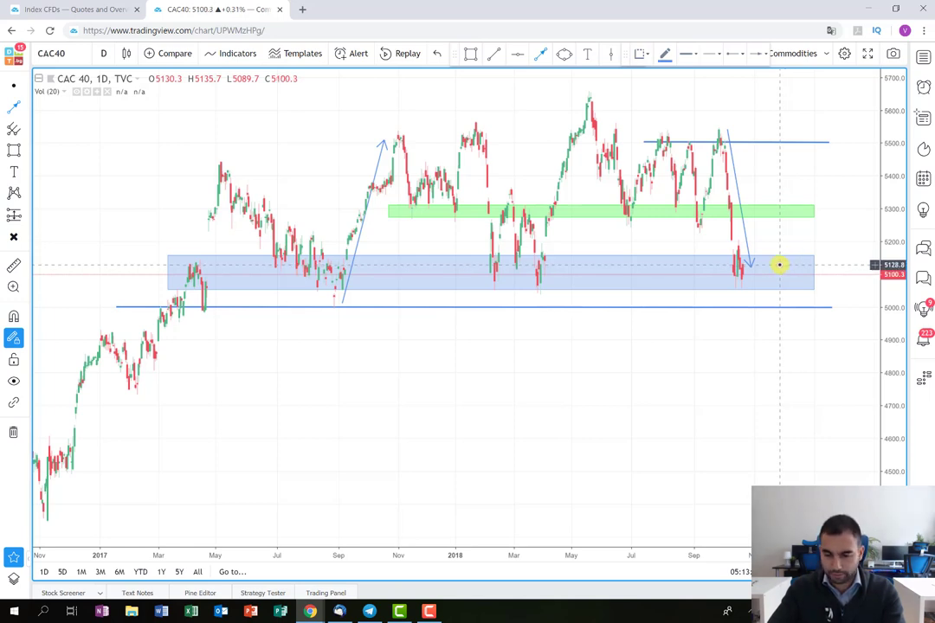
click(779, 264)
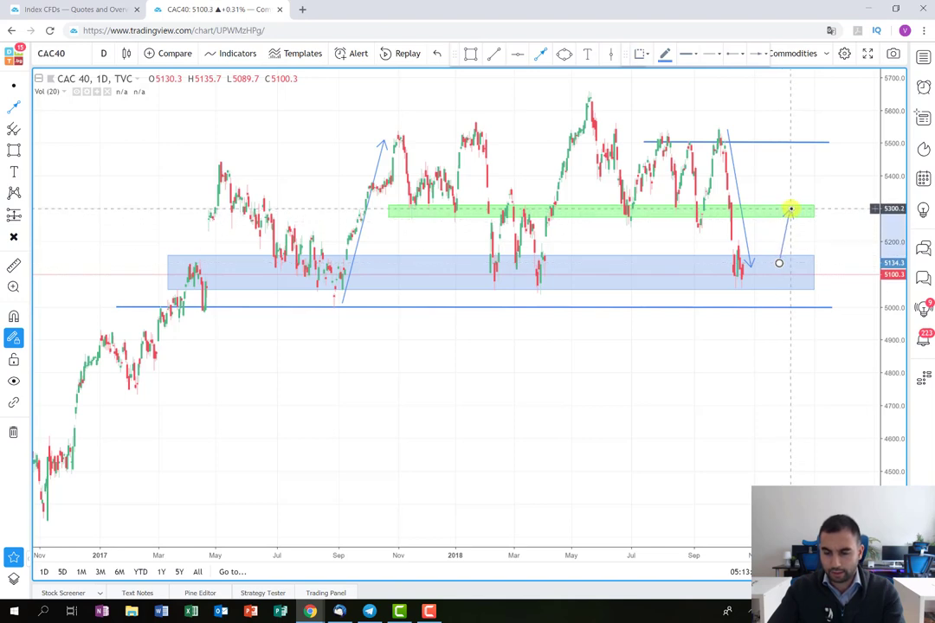
click(790, 208)
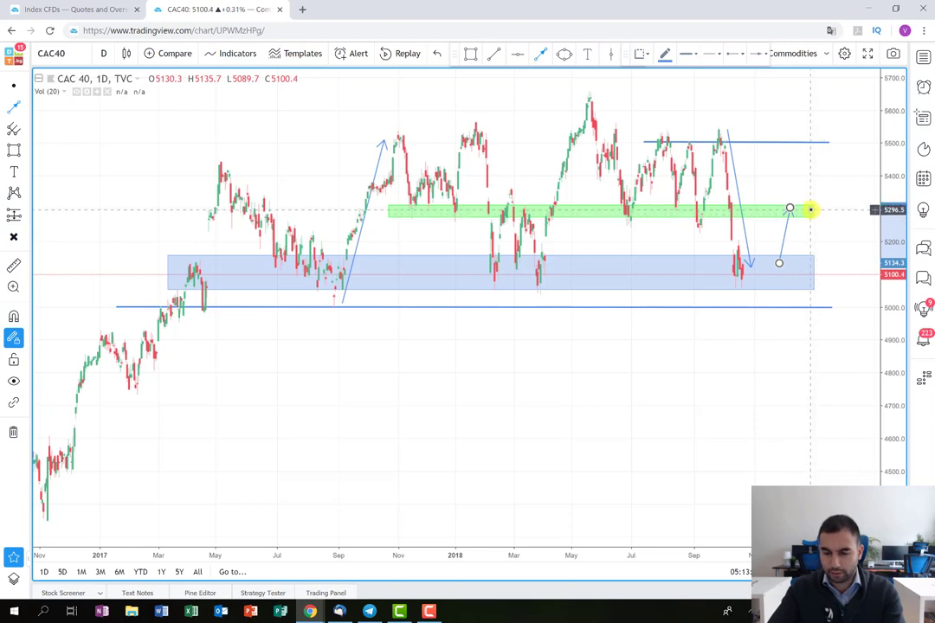
click(810, 209)
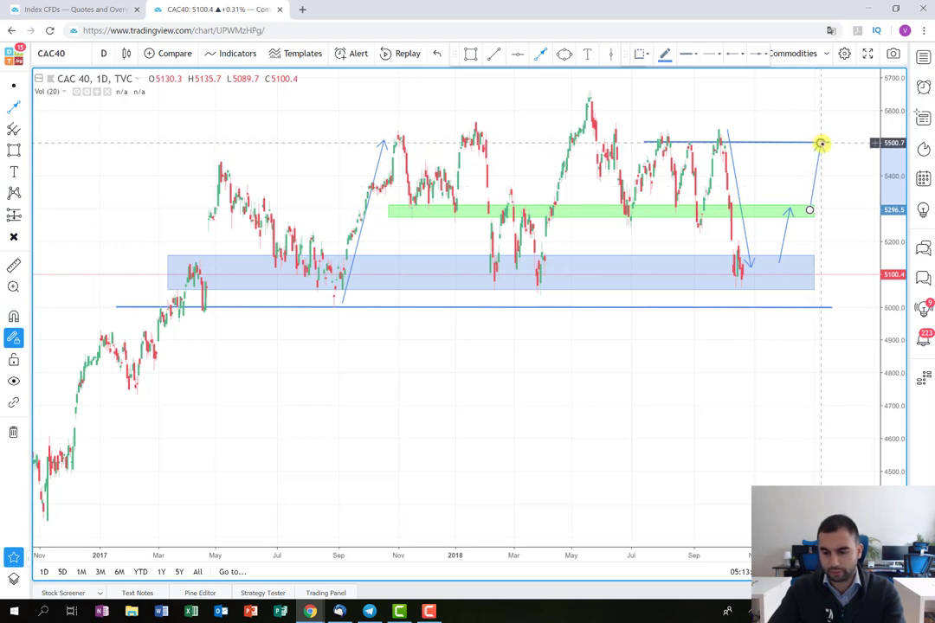
click(820, 143)
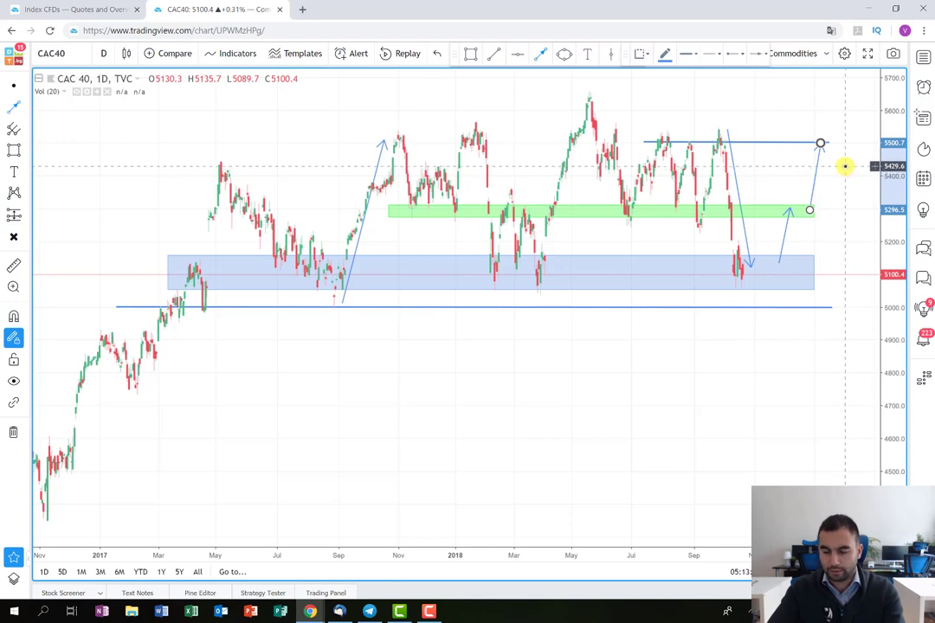